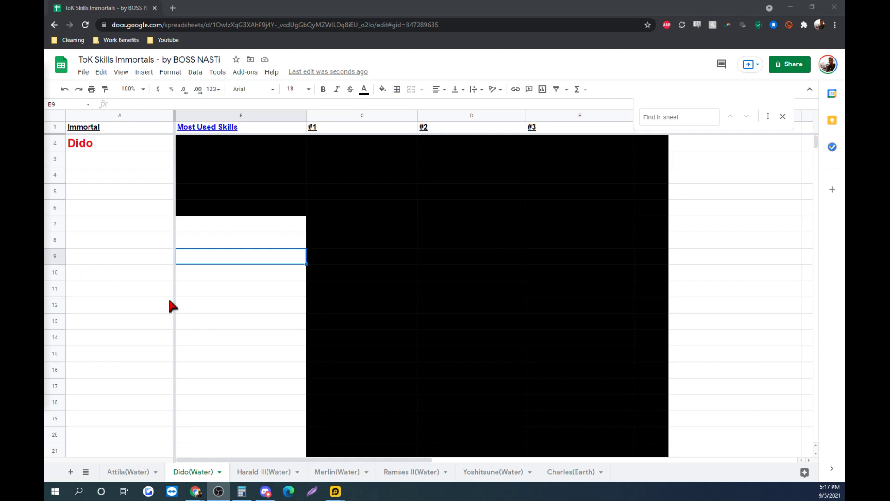
Close the find-in-sheet search bar on the Dido(Water) sheet.
left_click(253, 238)
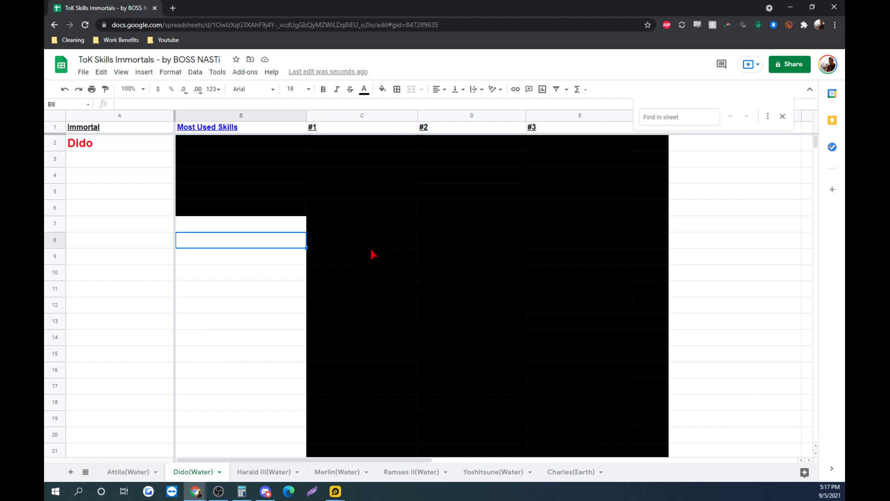
scroll(414, 254, "down", 8)
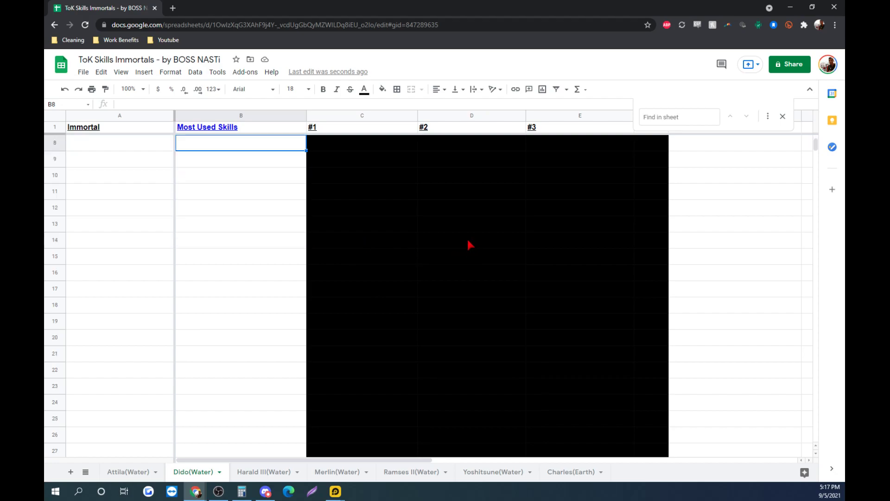
left_click(783, 117)
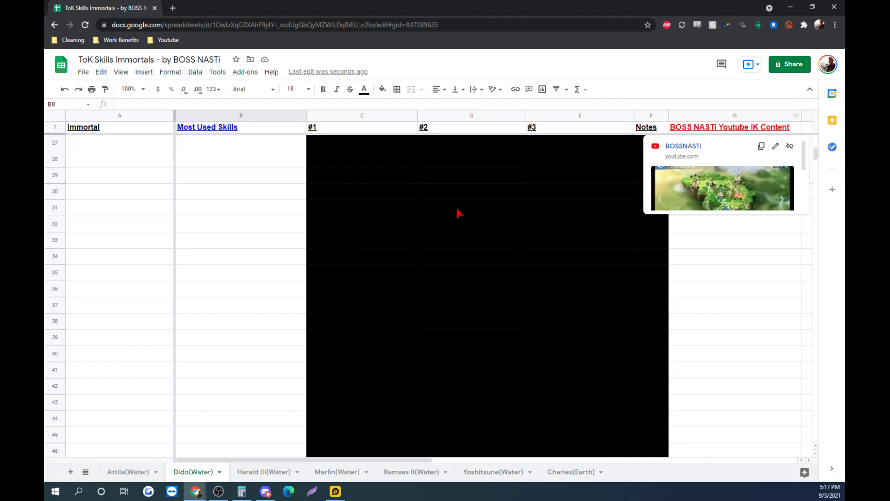
Reset the black fill of the skill combinations and notes in C2:F46 to reveal their text.
scroll(492, 276, "down", 2)
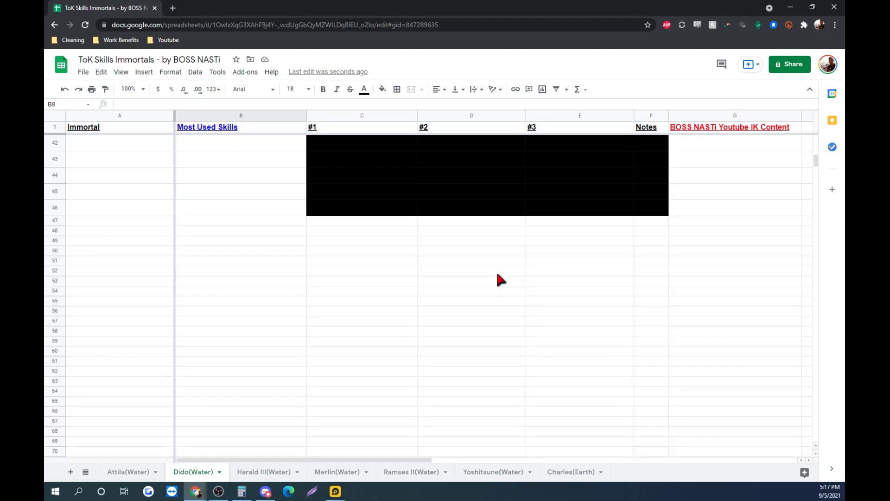
left_click(636, 371)
scroll(463, 232, "up", 10)
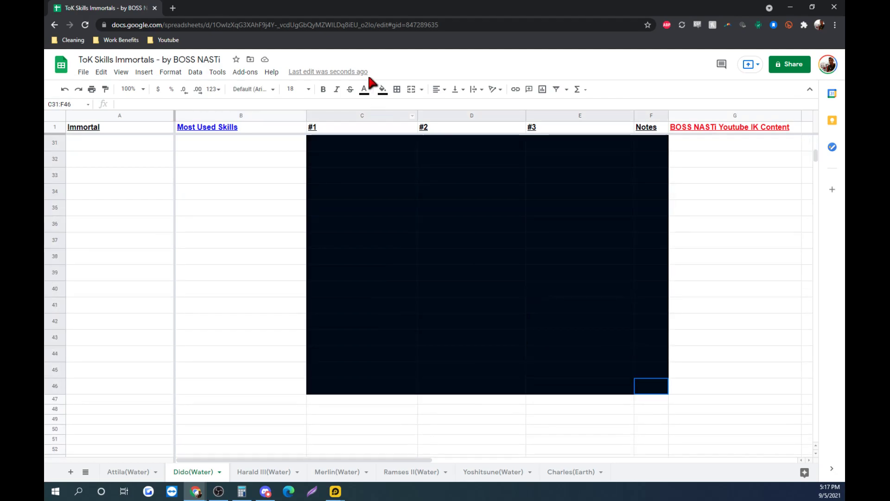
left_click(356, 153, "shift")
left_click_drag(355, 153, 353, 148)
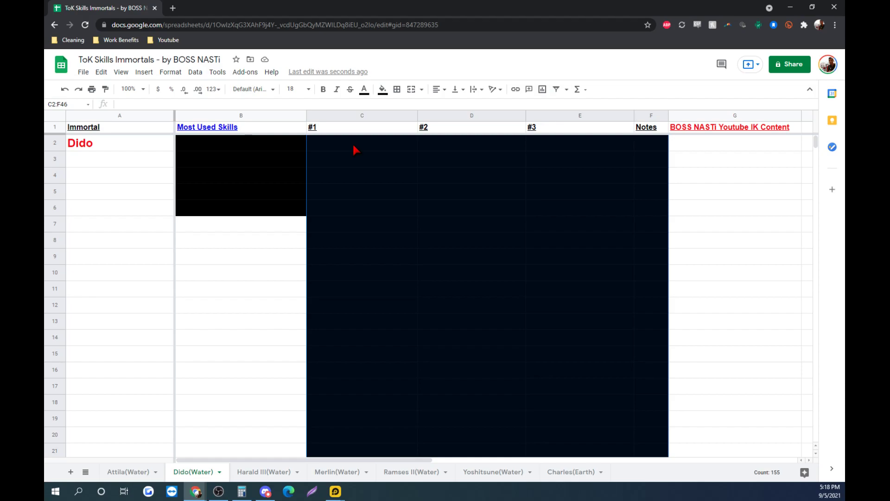
left_click(382, 89)
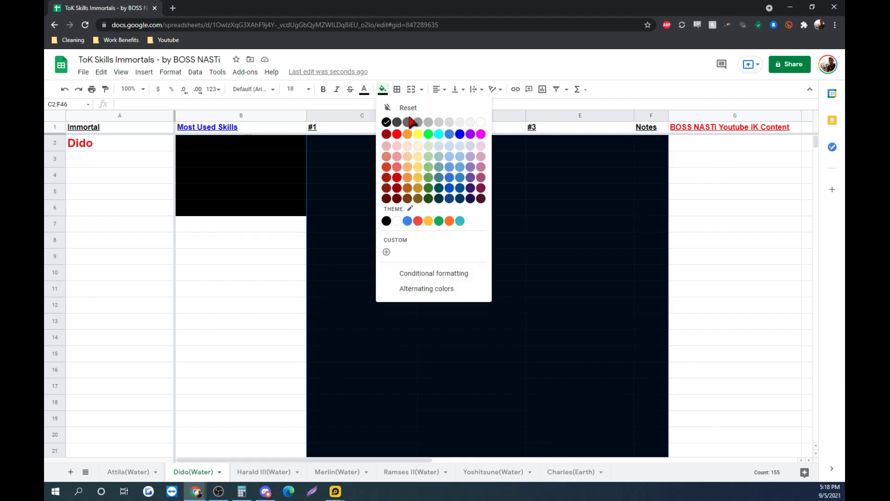
key("ctrl+z")
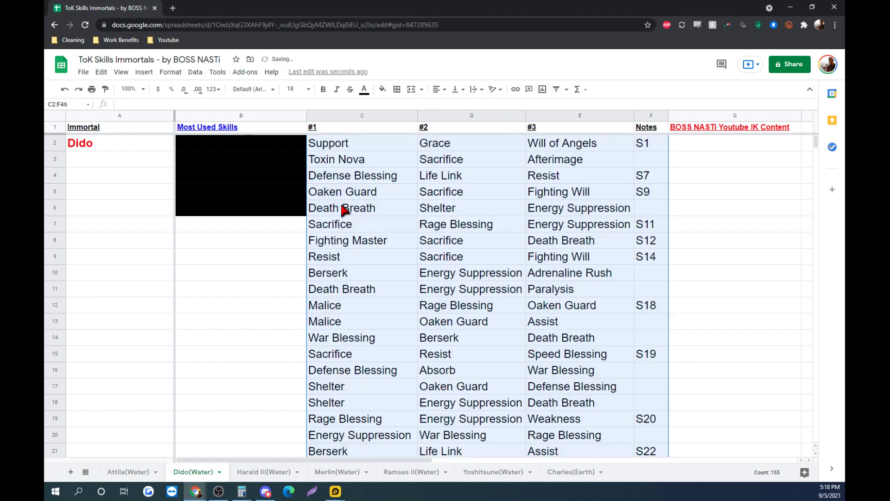
left_click(481, 214)
Examine the season labels in the Notes column, from the first row down to the last entry.
left_click(653, 141)
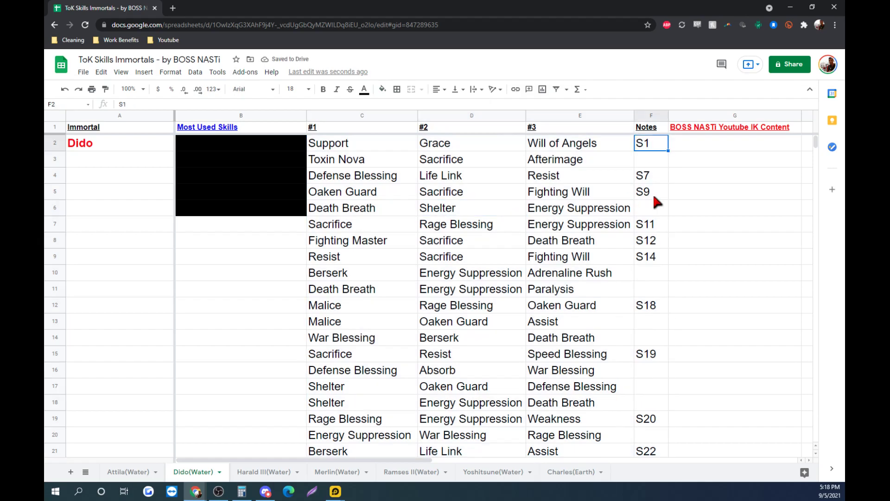
left_click(655, 243)
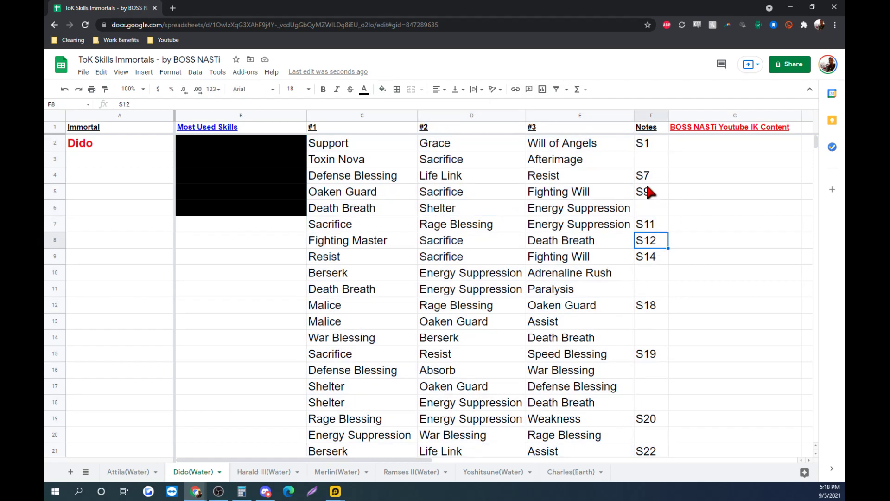
scroll(649, 188, "down", 4)
scroll(621, 250, "down", 6)
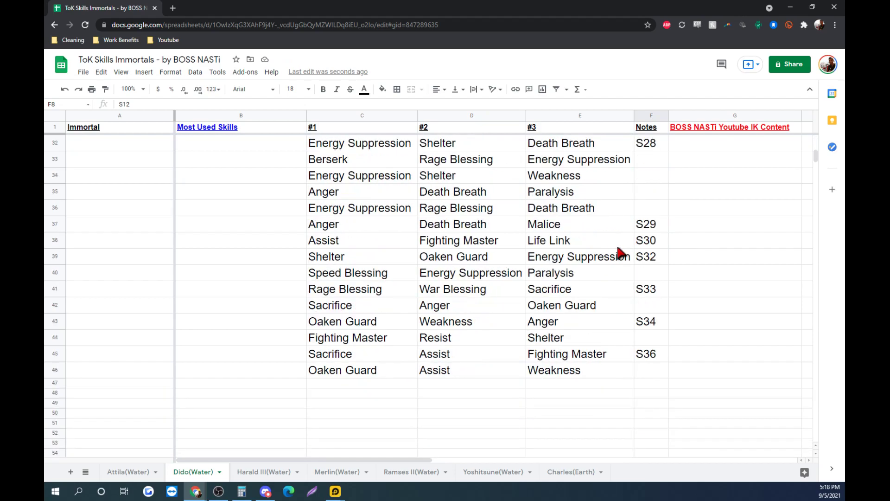
left_click(652, 359)
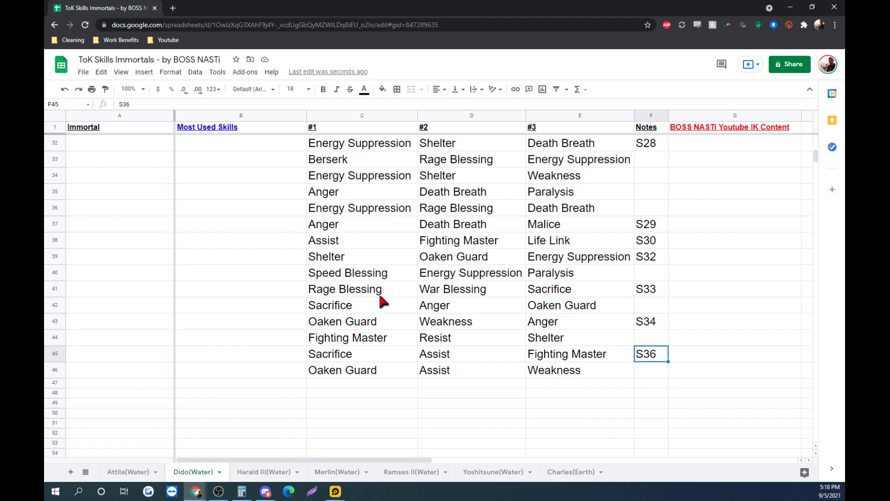
Review Dido's skill combinations in columns #1, #2 and #3 across all the rows.
scroll(389, 206, "up", 10)
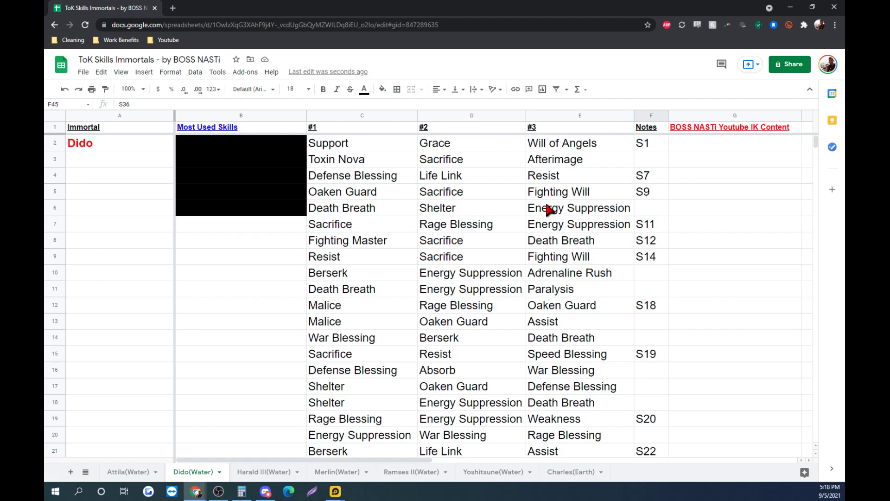
scroll(538, 288, "down", 2)
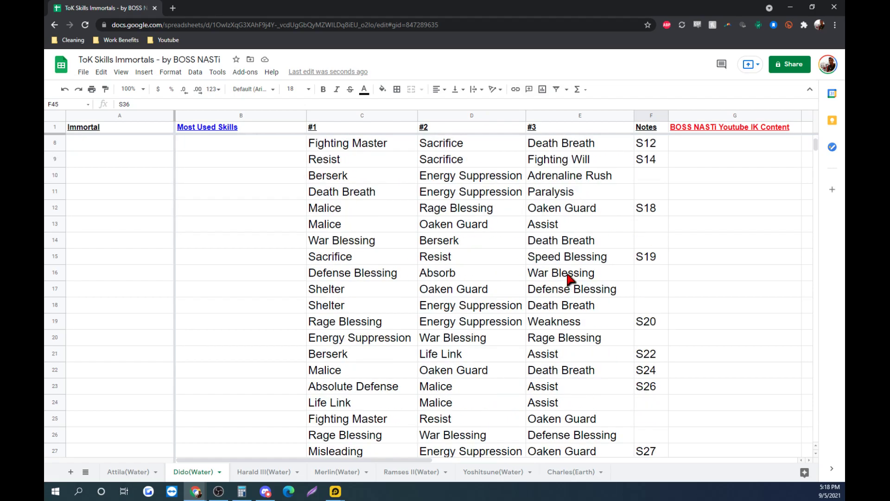
scroll(569, 279, "up", 2)
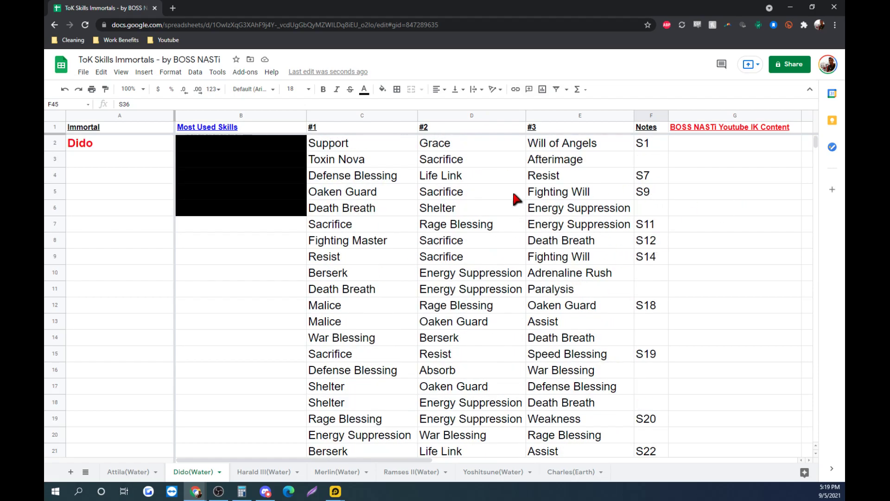
scroll(519, 224, "down", 3)
scroll(518, 222, "down", 4)
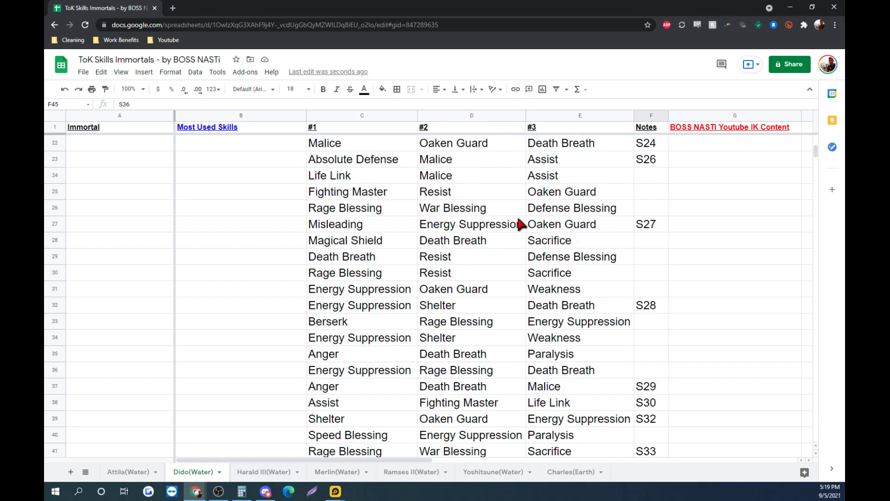
scroll(533, 243, "down", 1)
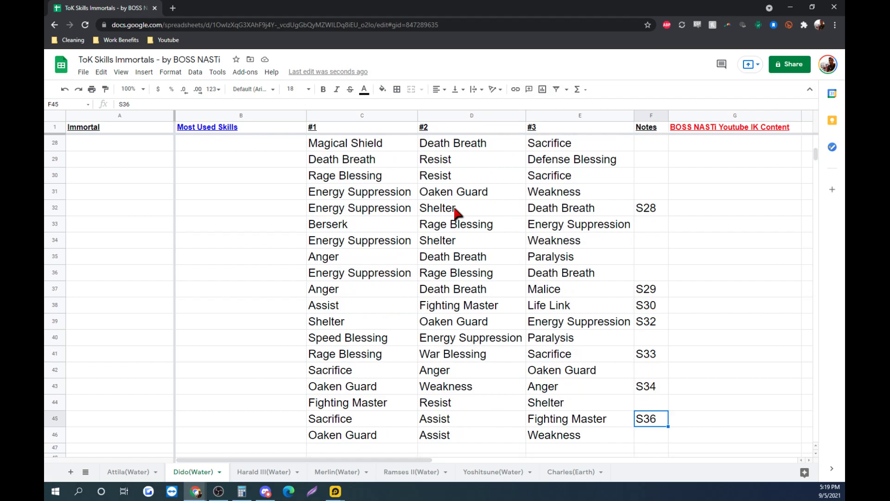
scroll(457, 212, "up", 8)
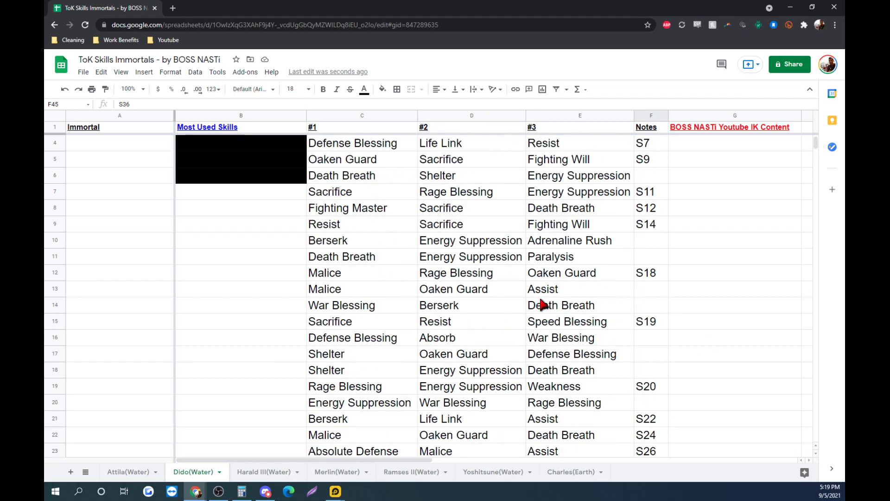
scroll(542, 304, "up", 1)
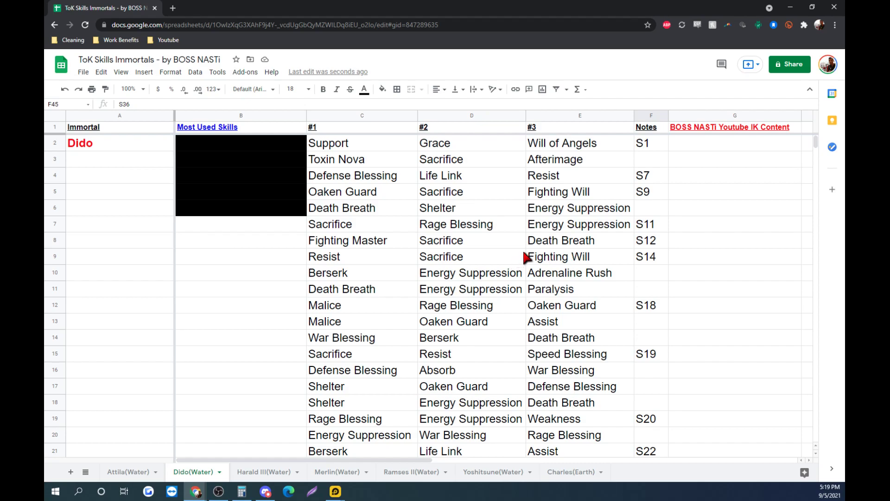
scroll(455, 246, "down", 2)
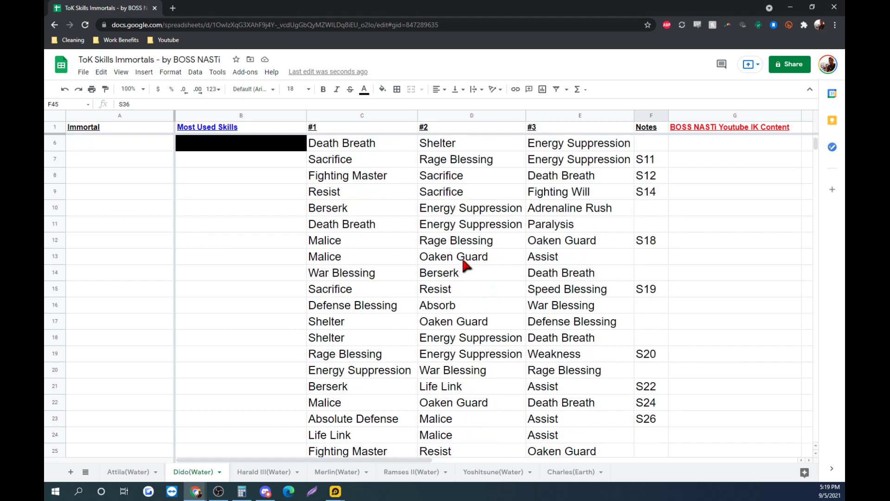
scroll(473, 241, "down", 4)
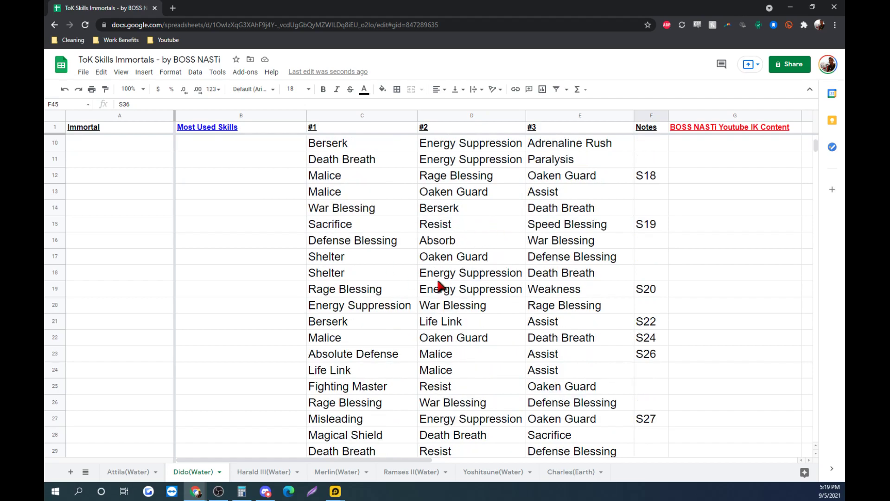
scroll(425, 266, "down", 1)
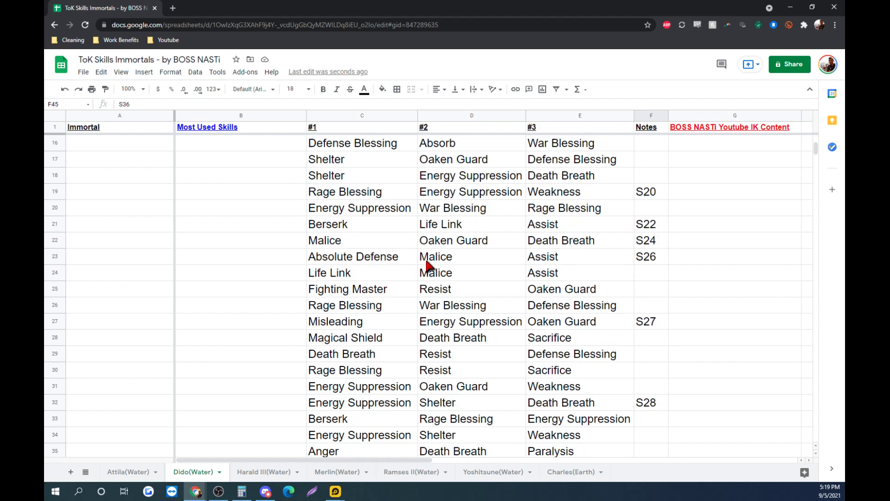
scroll(399, 239, "up", 7)
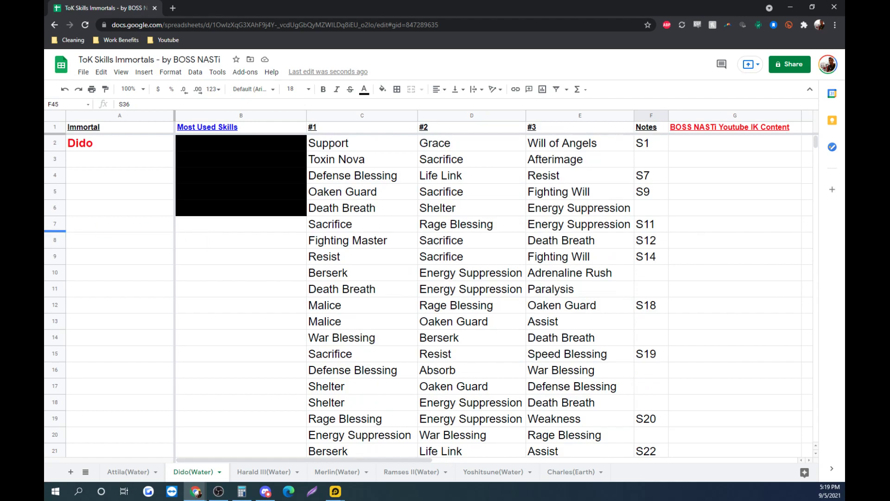
Reset the black fill of the Most Used Skills cells B6, B5 and B4, one at a time in that order.
left_click(224, 211)
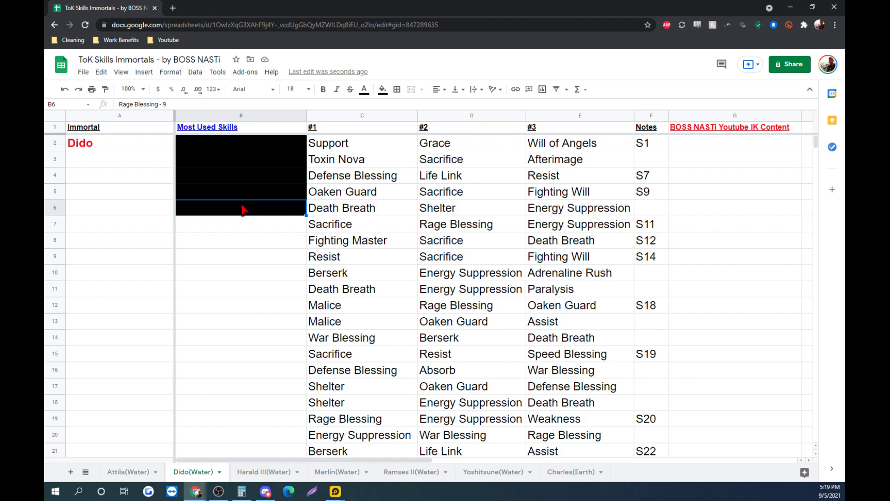
left_click(382, 89)
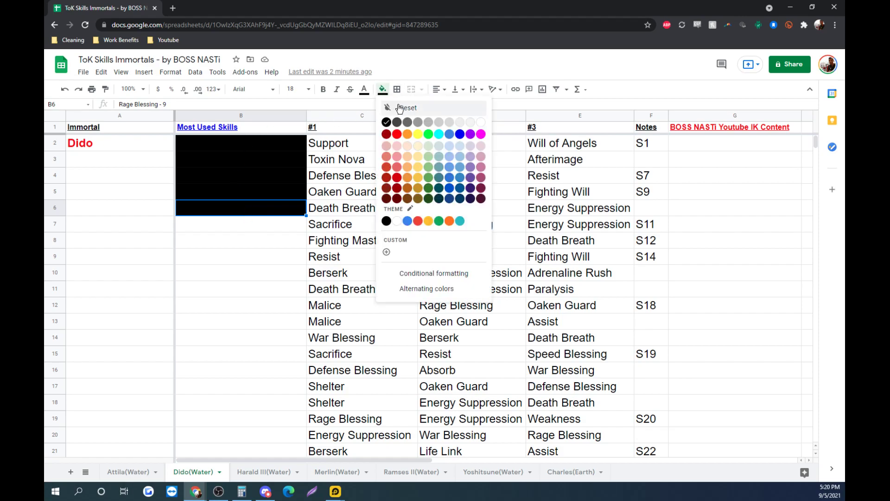
left_click(398, 104)
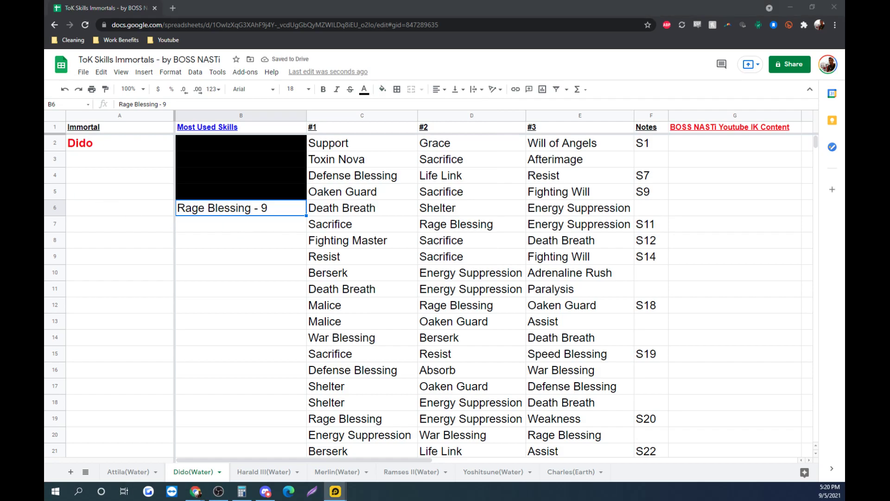
left_click(260, 191)
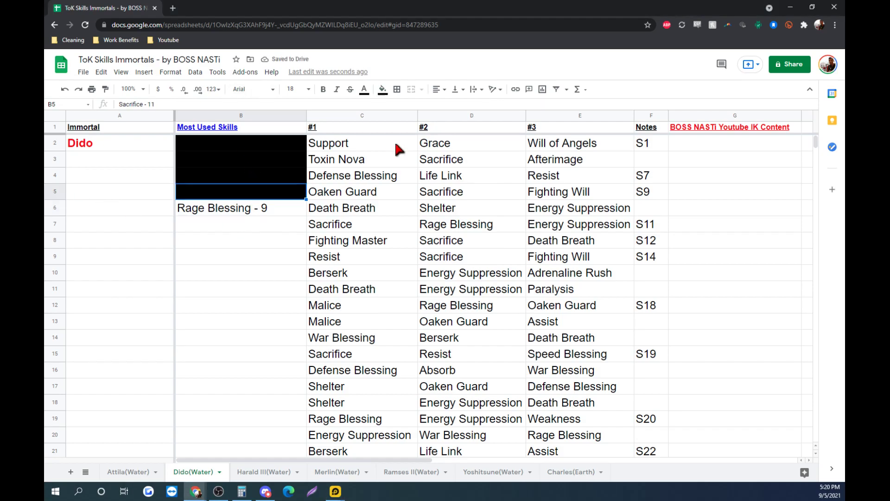
left_click(382, 89)
left_click(405, 108)
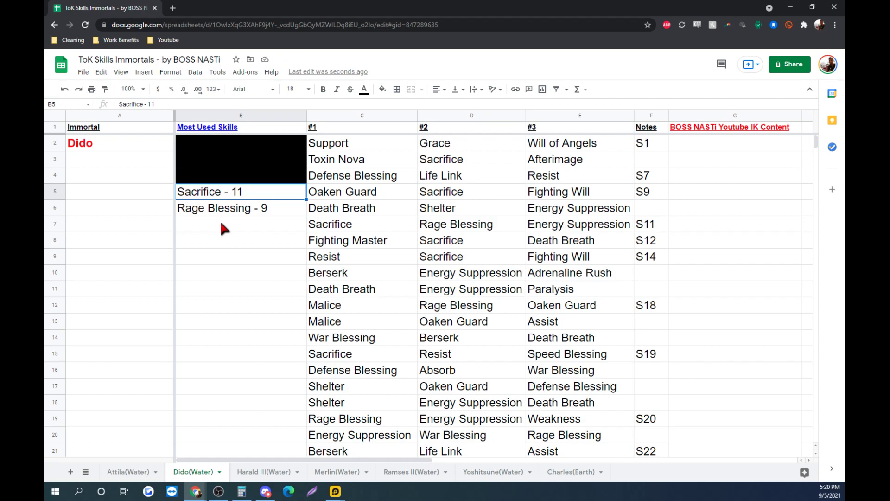
left_click(214, 178)
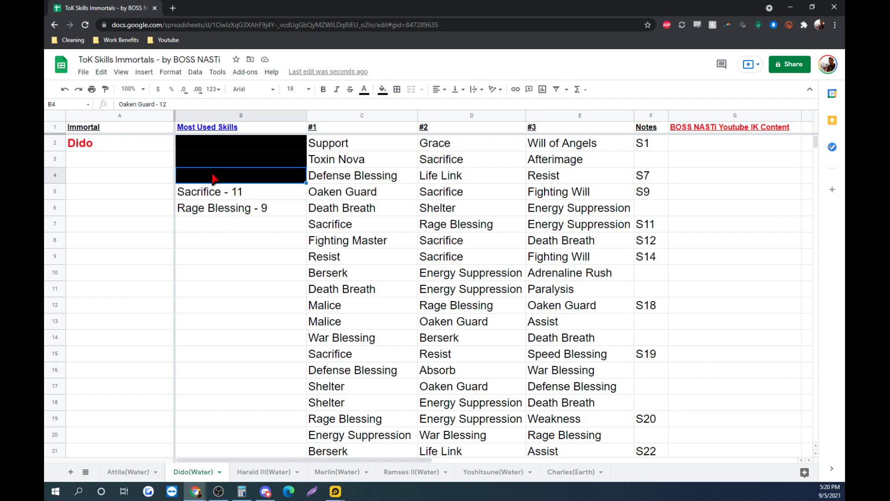
left_click(383, 90)
left_click(400, 111)
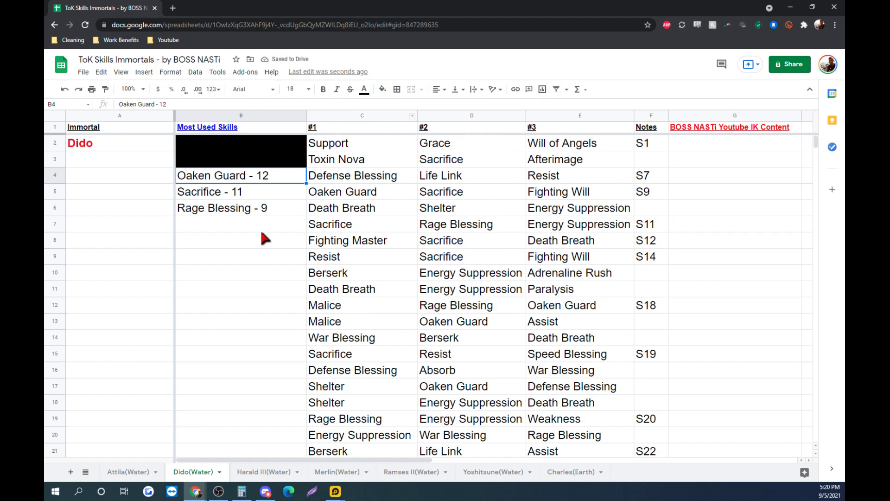
Reset the black fill of the remaining Most Used Skills cells, first B2 and then B3.
left_click(269, 147)
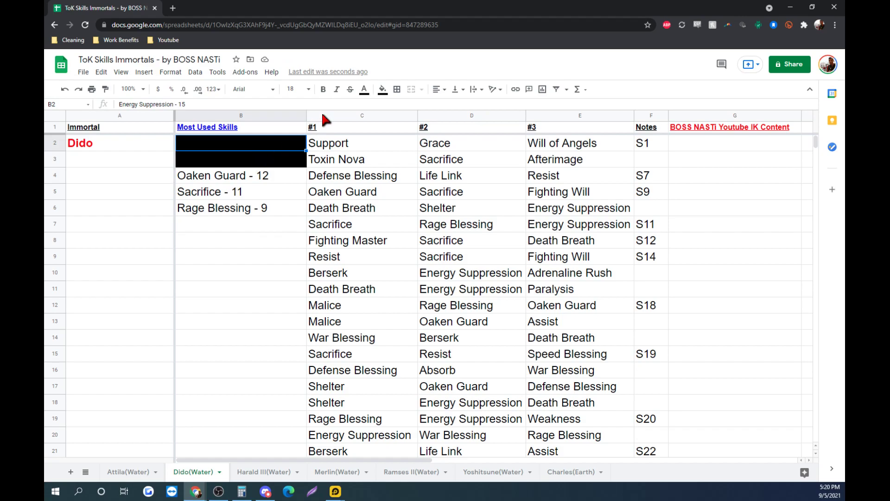
left_click(383, 89)
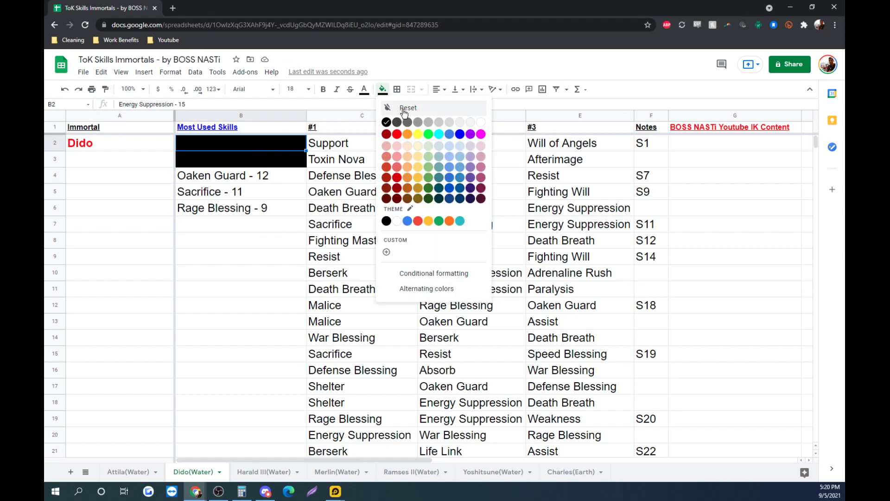
left_click(404, 111)
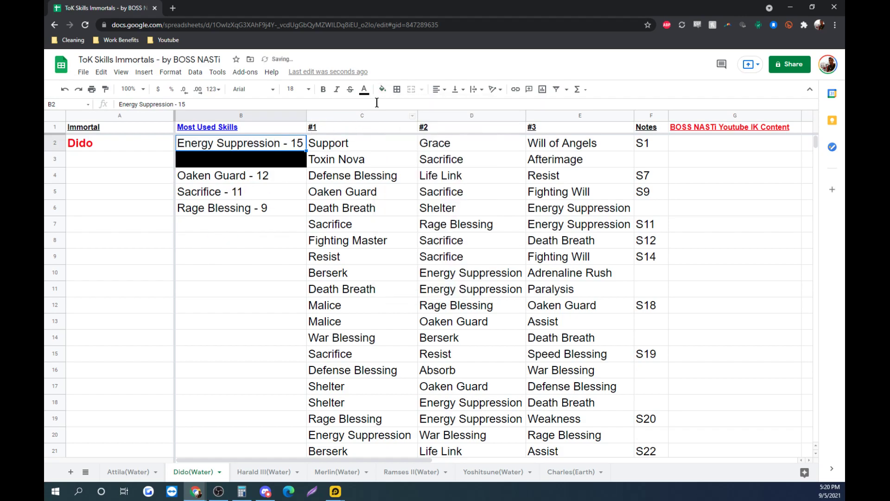
left_click(254, 163)
left_click(383, 89)
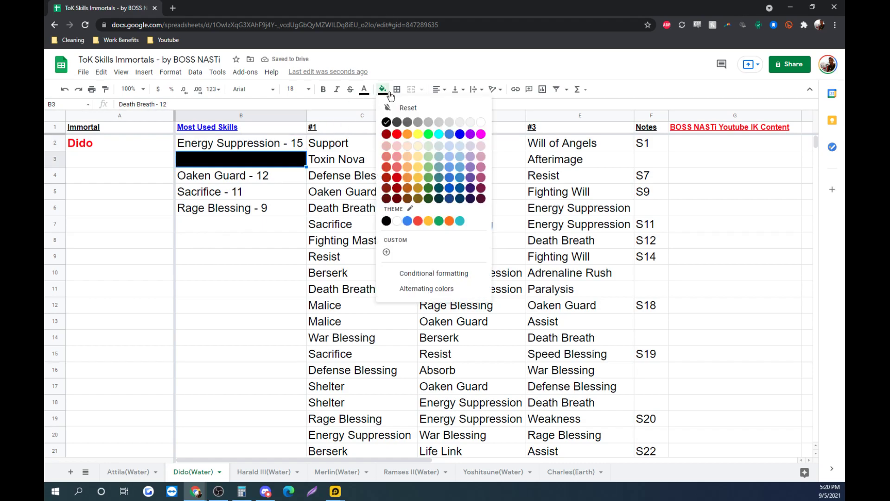
left_click(404, 111)
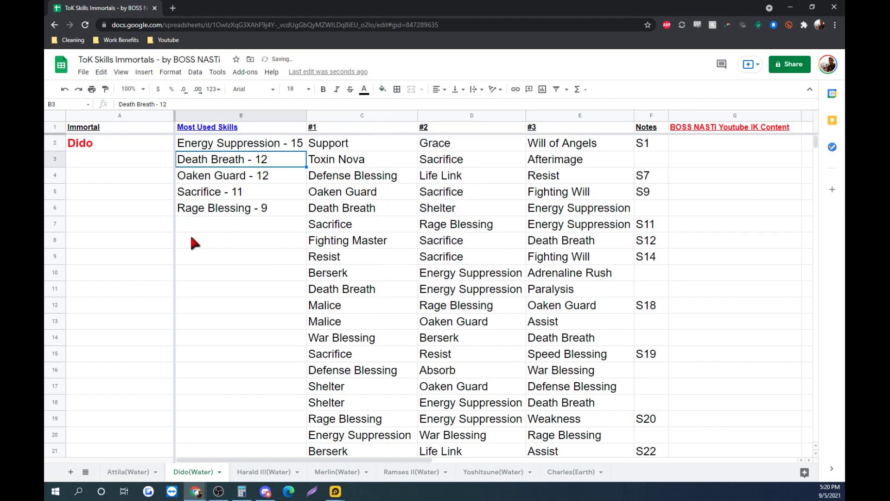
Review the entries in the Most Used Skills column, including Death Breath and Energy Suppression.
left_click(214, 224)
left_click(261, 162)
left_click(230, 165)
left_click(226, 146)
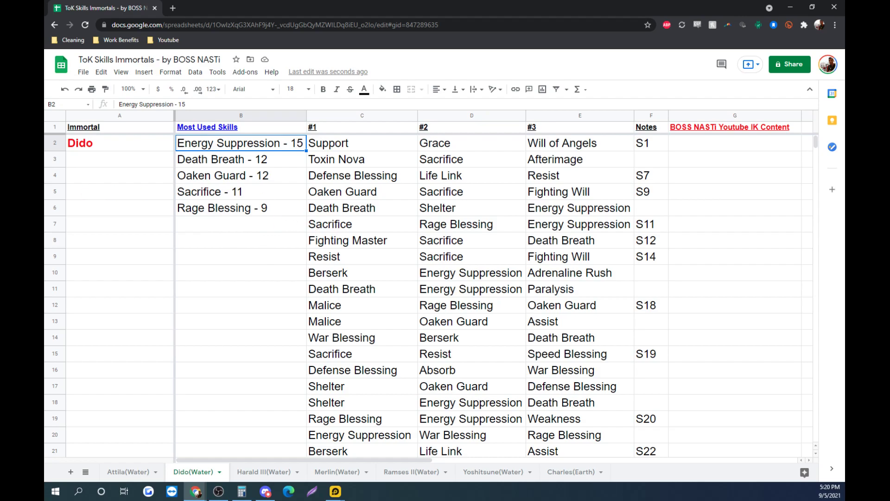
Switch from the spreadsheet to the game window showing the city.
key("alt+Tab")
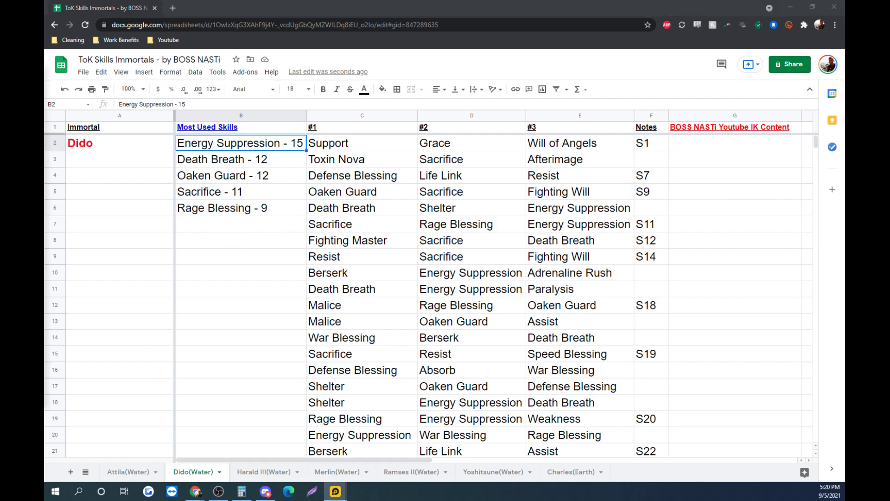
key("alt+Tab")
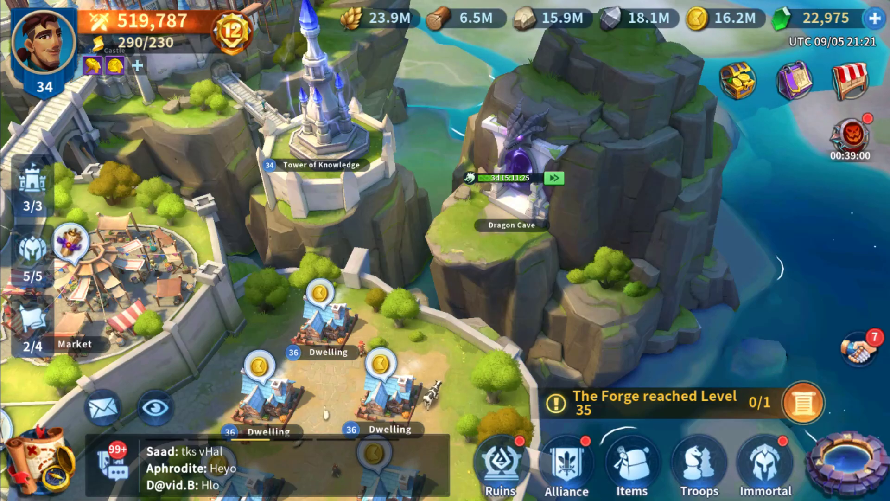
scroll(405, 218, "up", 2)
left_click(404, 218)
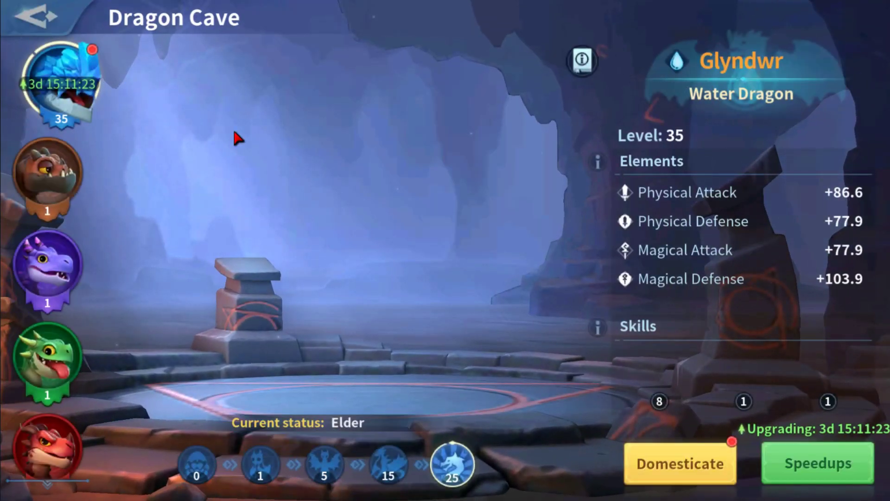
key("Escape")
left_click_drag(263, 163, 430, 241)
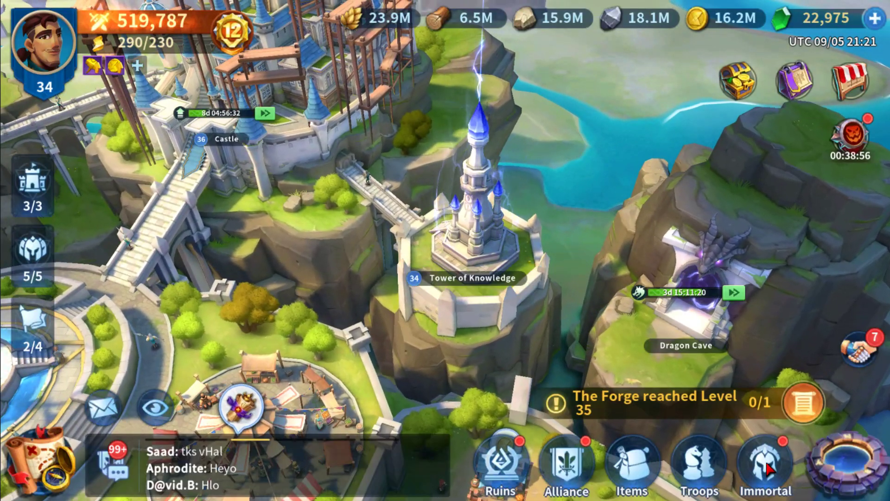
Open the Immortal roster and select Dido among the immortals that are not yet summoned.
key("h")
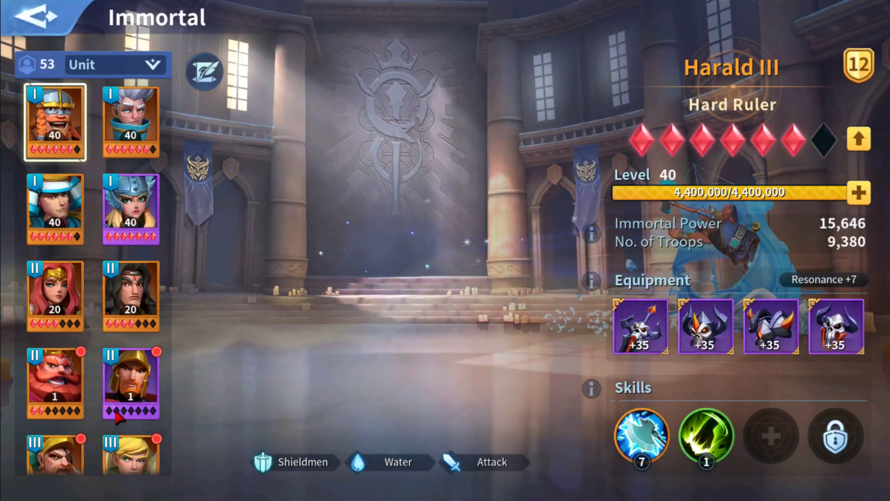
scroll(187, 232, "down", 3)
scroll(187, 232, "down", 10)
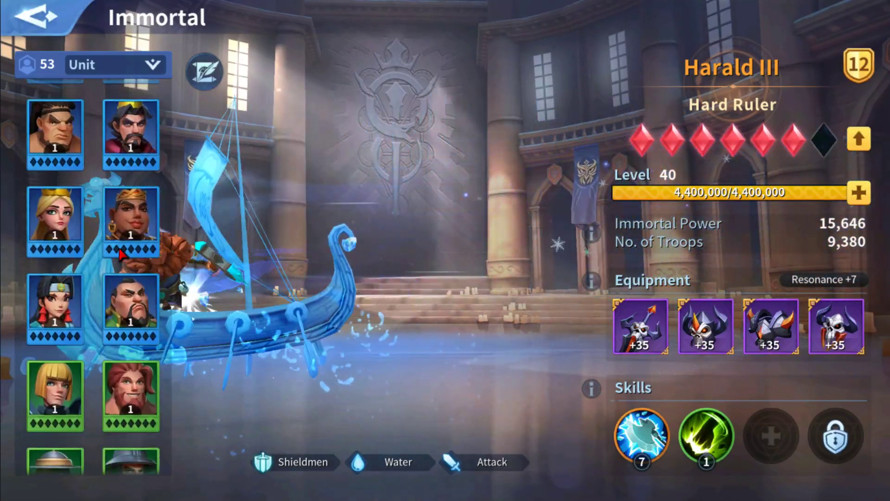
scroll(172, 235, "down", 5)
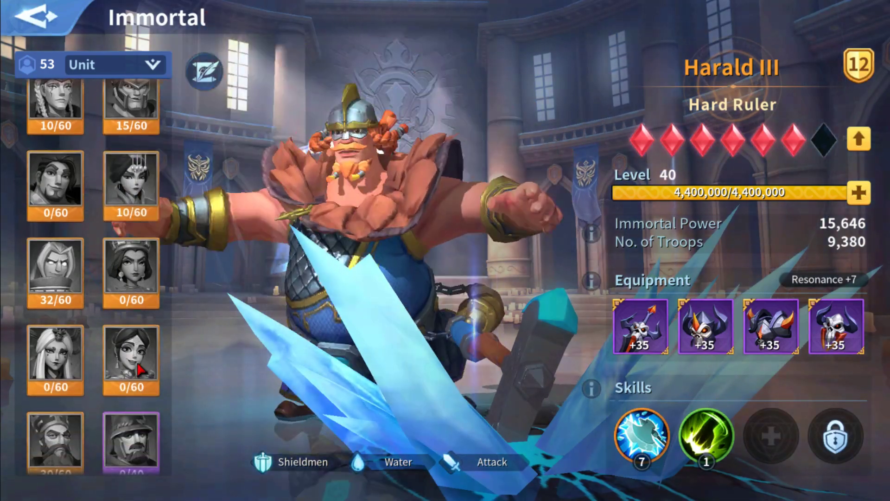
left_click(131, 360)
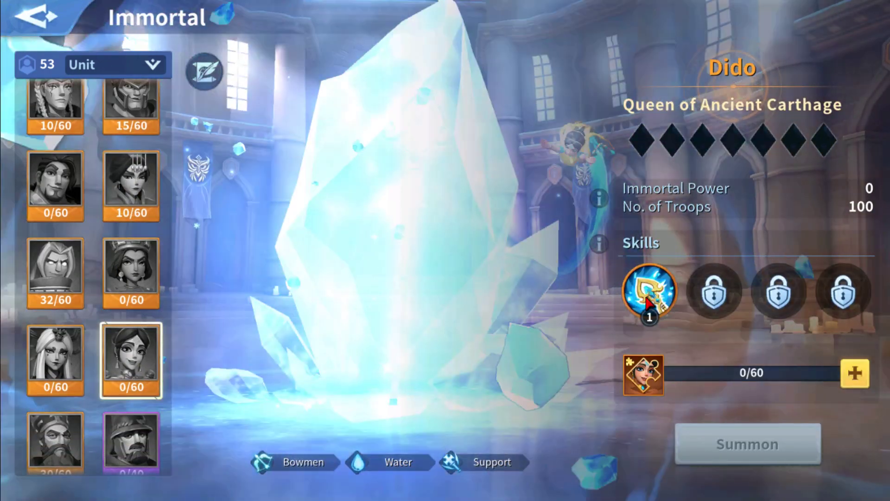
Open Dido's Divine Sovereignty skill and read its Skill Info and Upgrade Preview, including Attack Speed Down and Defense Up.
left_click(648, 304)
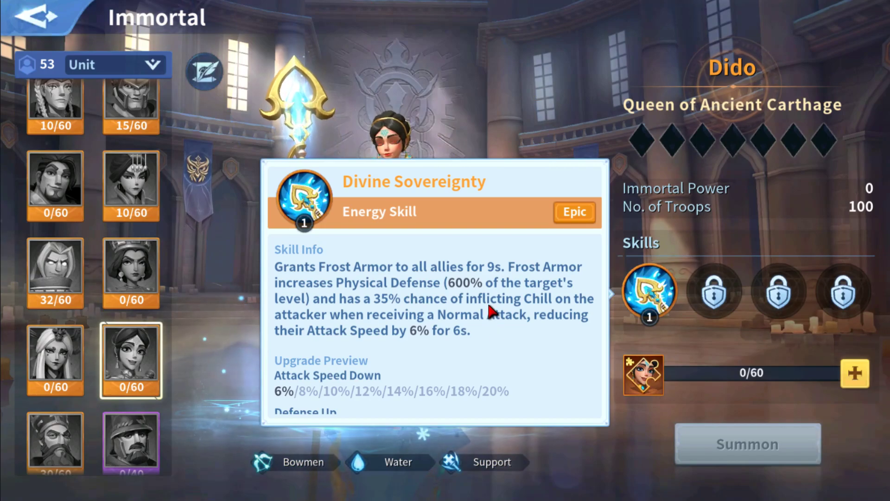
left_click_drag(488, 307, 491, 240)
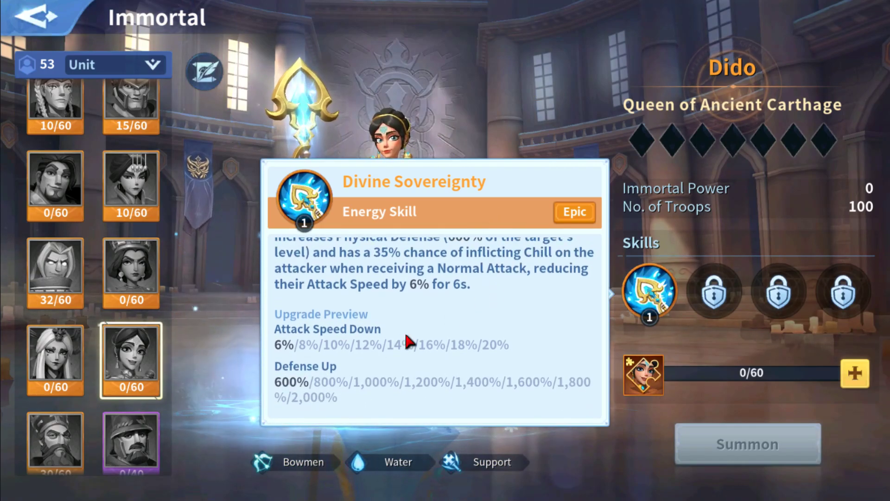
left_click_drag(397, 349, 413, 404)
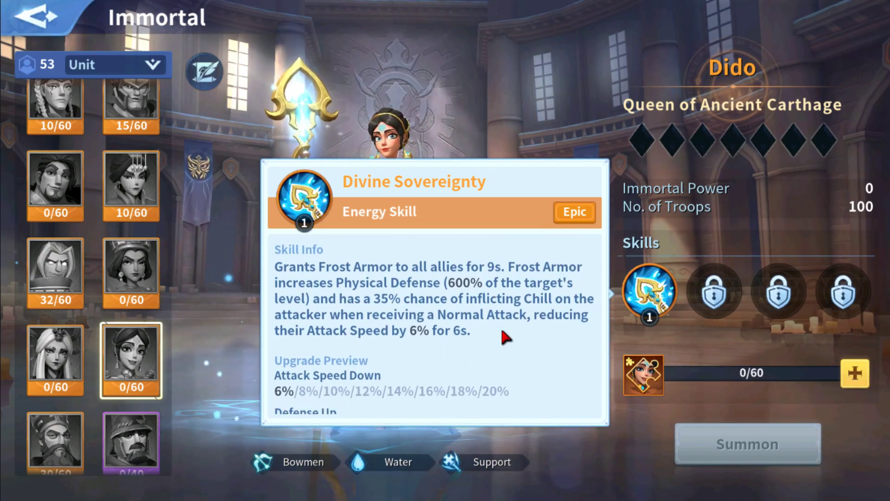